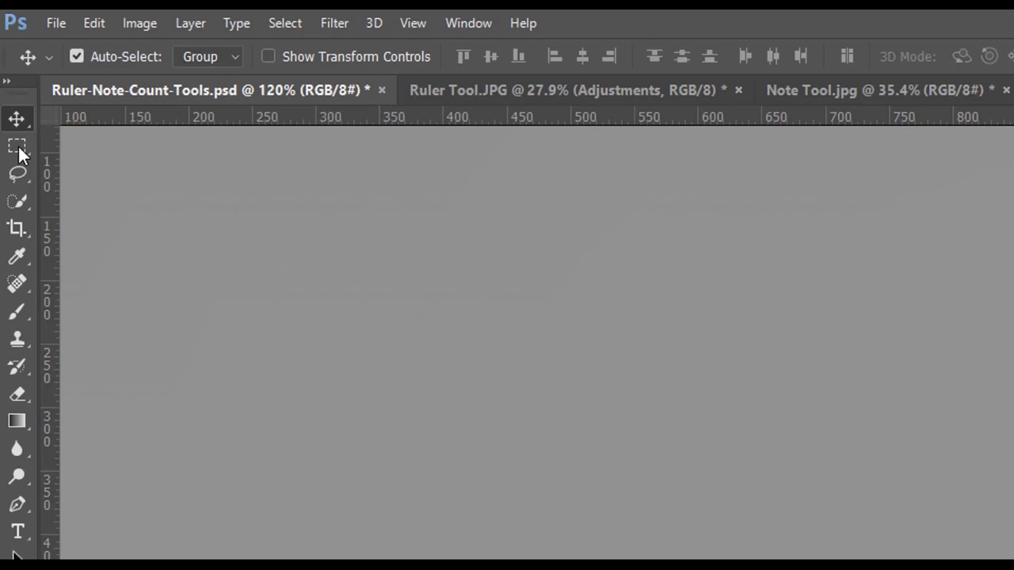
Show the Marquee, Lasso, Quick Selection, Crop and Eyedropper tool flyouts in turn.
{"action": "left_click", "coordinate": [19, 154]}
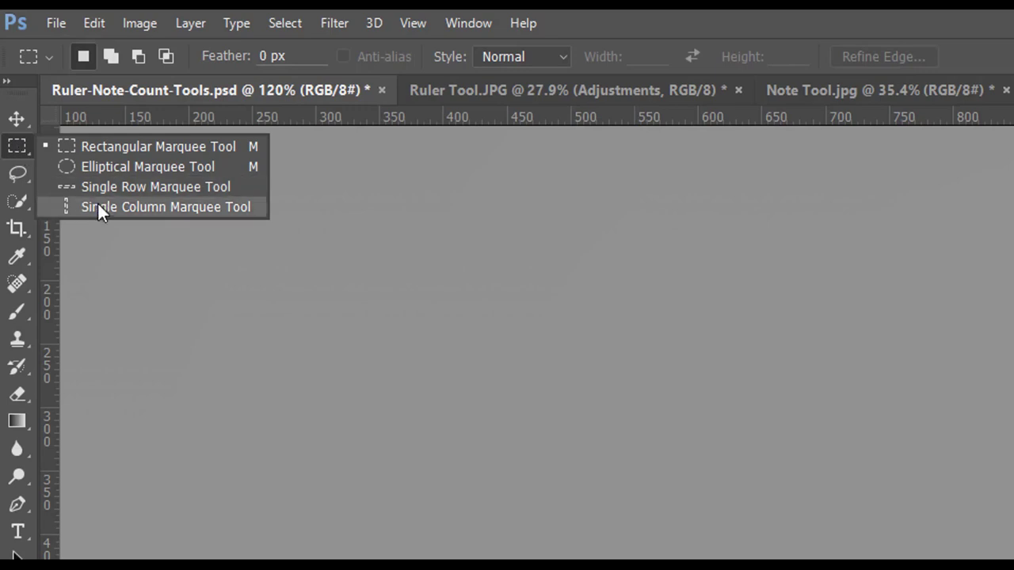
{"action": "left_click", "coordinate": [19, 176]}
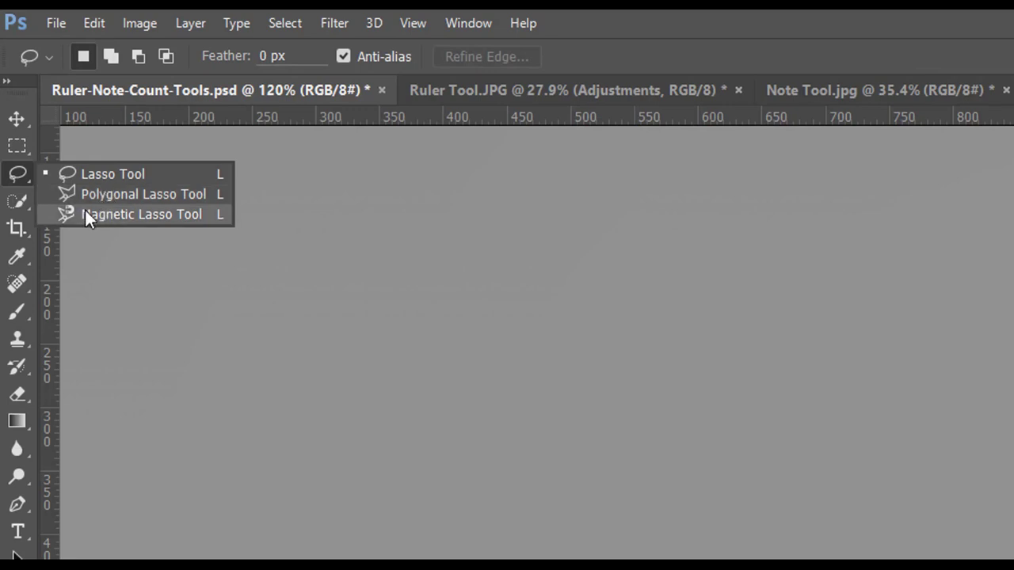
{"action": "left_click", "coordinate": [16, 199]}
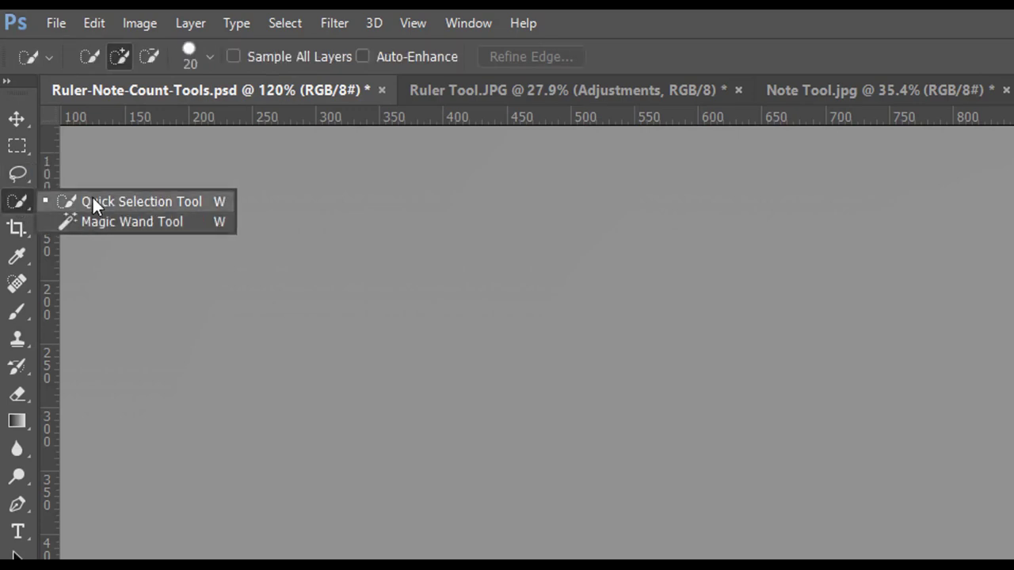
{"action": "left_click", "coordinate": [16, 228]}
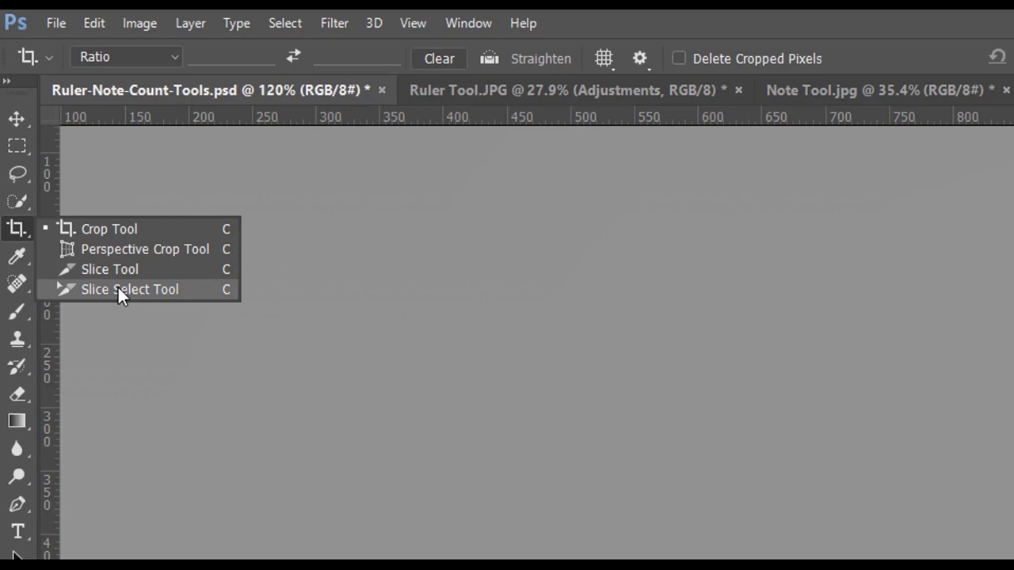
{"action": "left_click", "coordinate": [17, 255]}
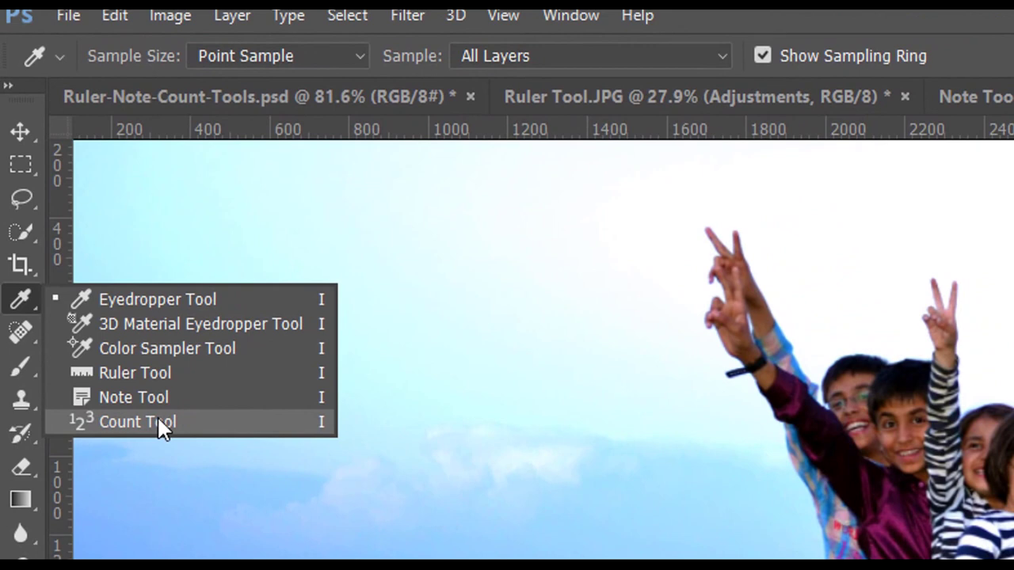
Choose the Count Tool from the Eyedropper flyout.
{"action": "left_click", "coordinate": [157, 417]}
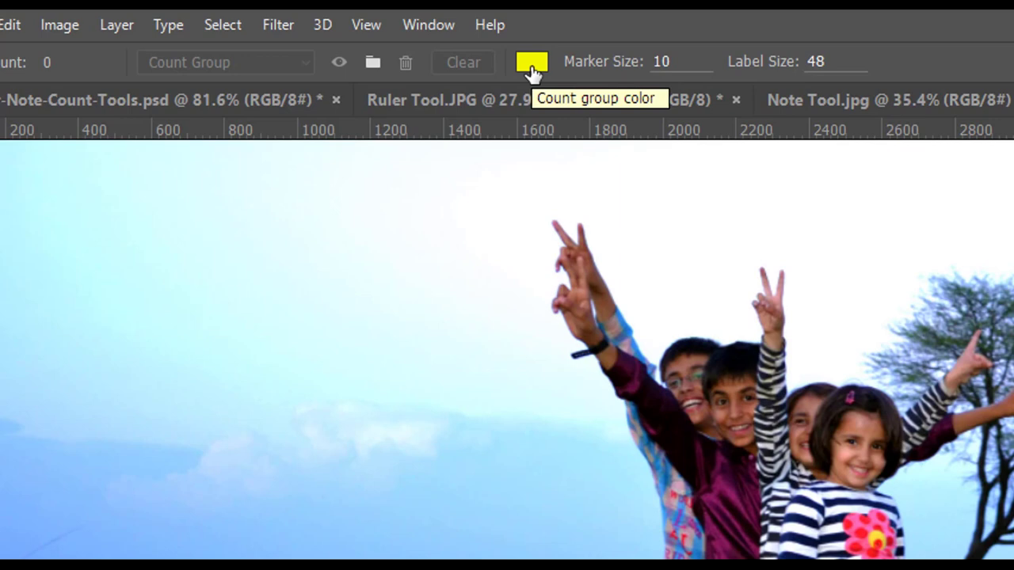
Place count marker 1 in the sky, zoom in, and keep Marker Size at 10.
{"action": "left_click", "coordinate": [252, 248]}
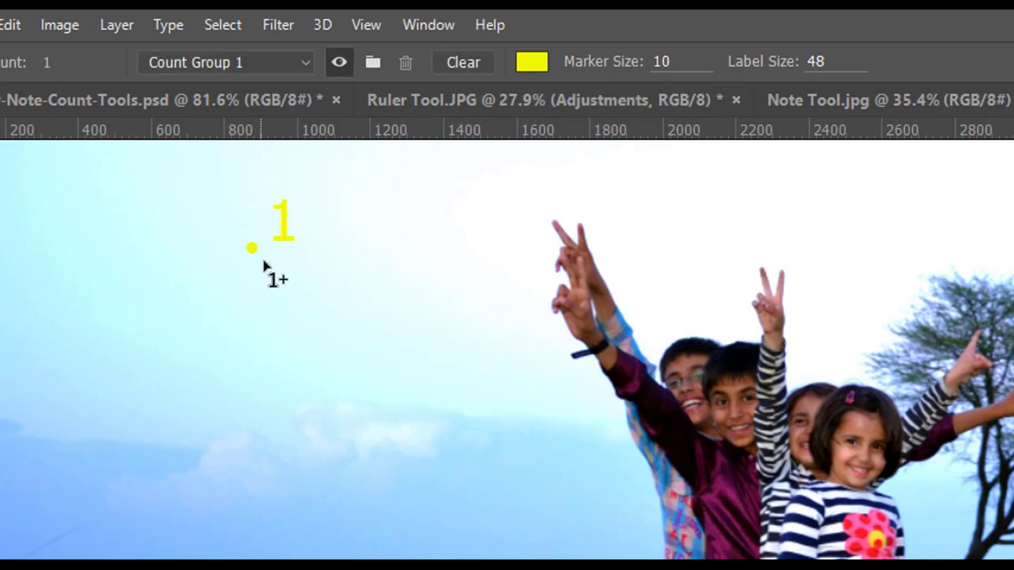
{"action": "key", "text": "z"}
{"action": "scroll", "coordinate": [349, 309], "scroll_direction": "up", "scroll_amount": 2}
{"action": "scroll", "coordinate": [399, 336], "scroll_direction": "up", "scroll_amount": 3}
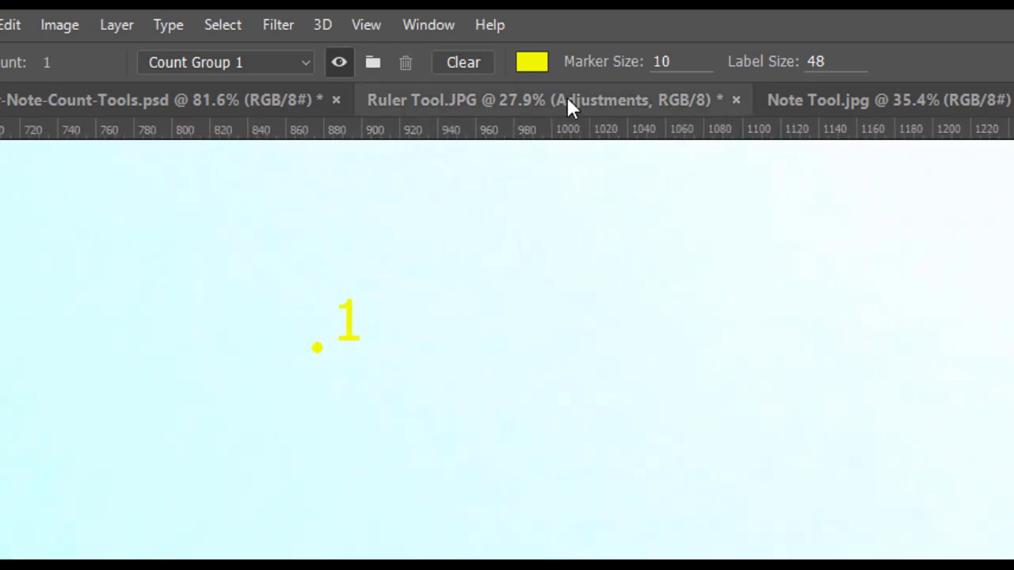
{"action": "left_click_drag", "start_coordinate": [601, 68], "coordinate": [536, 83]}
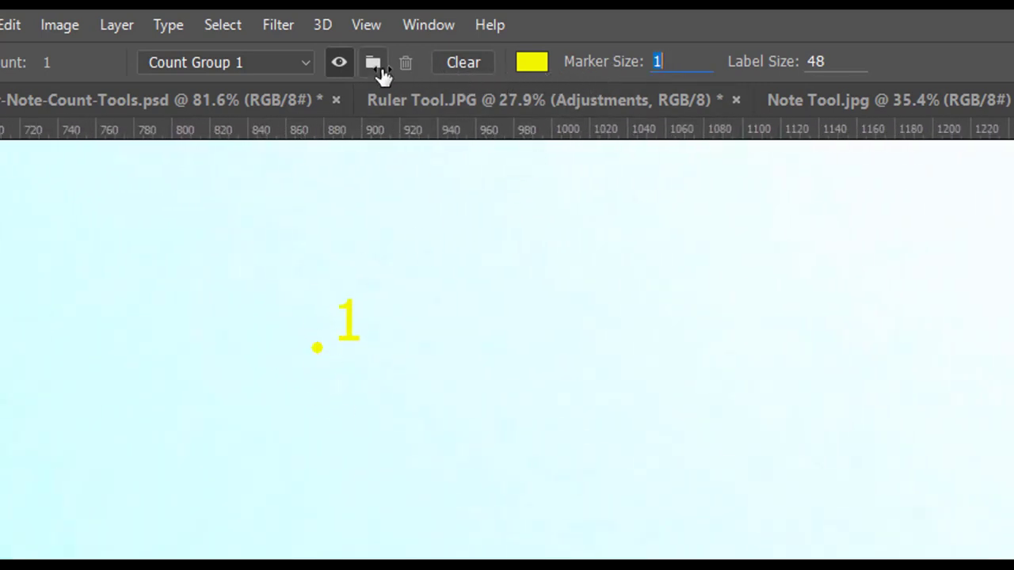
{"action": "key", "text": "Return"}
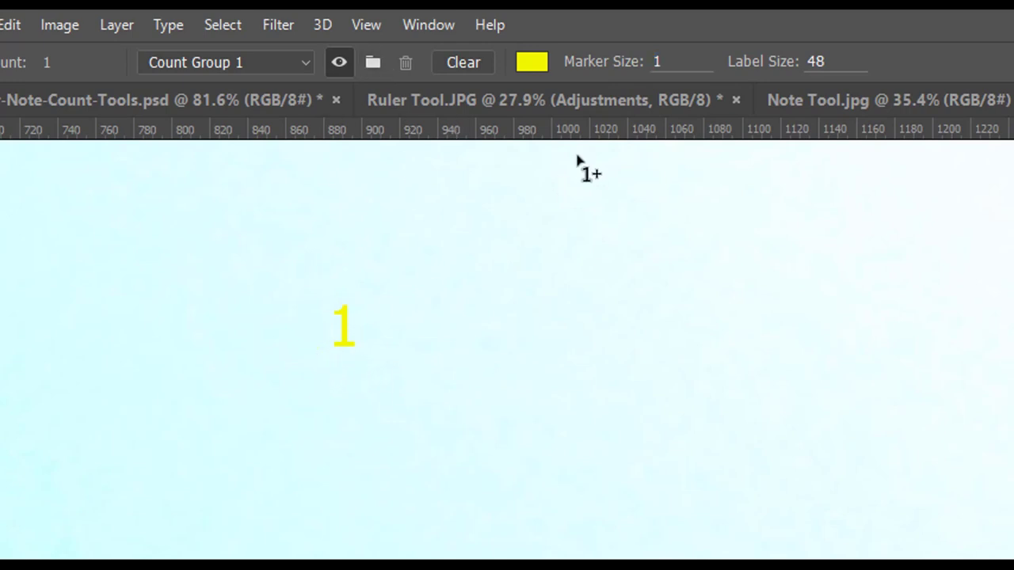
{"action": "left_click_drag", "start_coordinate": [586, 72], "coordinate": [608, 77]}
{"action": "key", "text": "Return"}
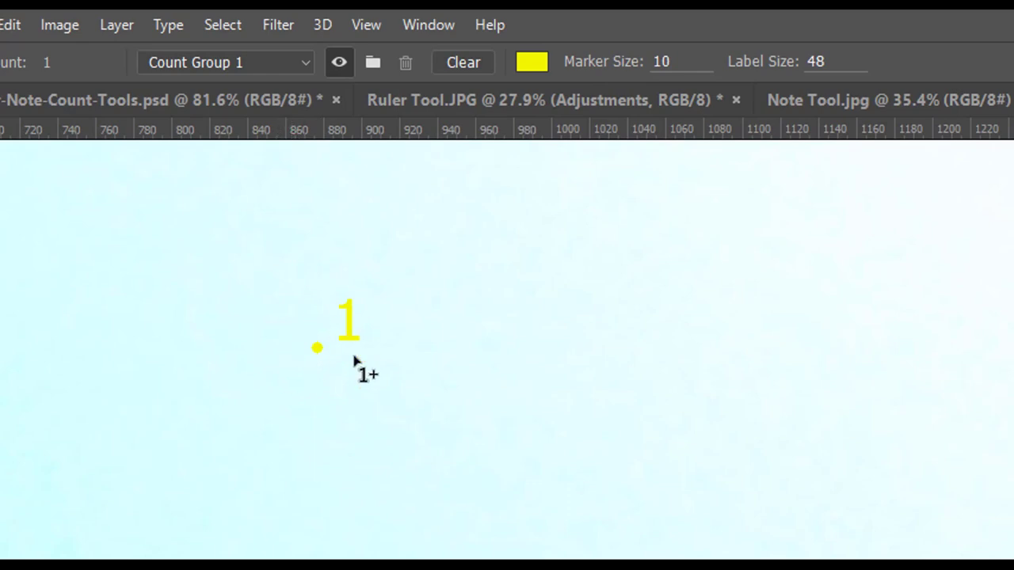
Make the count group orange and set Label Size to 72.
{"action": "left_click", "coordinate": [535, 70]}
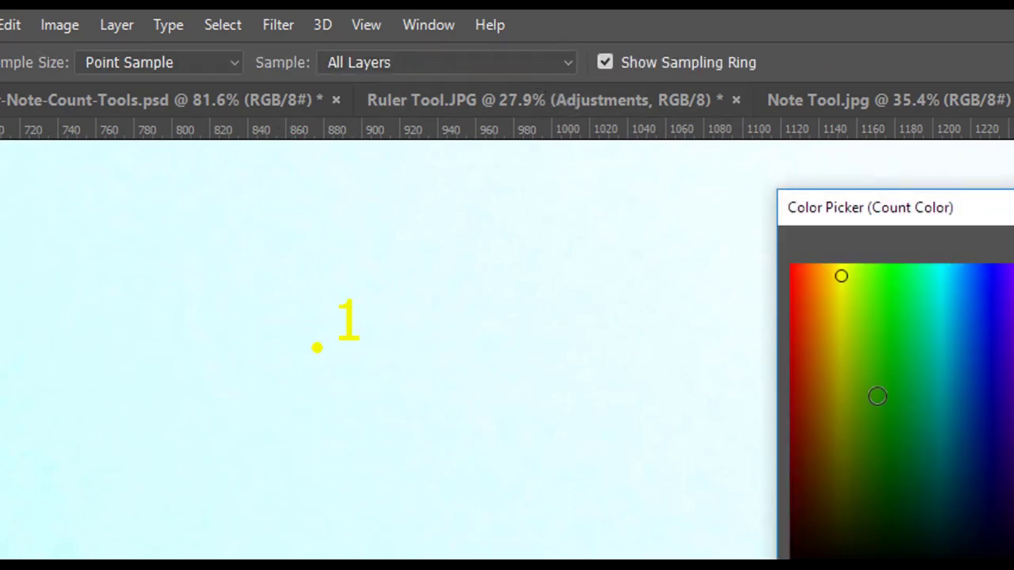
{"action": "left_click_drag", "start_coordinate": [875, 398], "coordinate": [970, 427]}
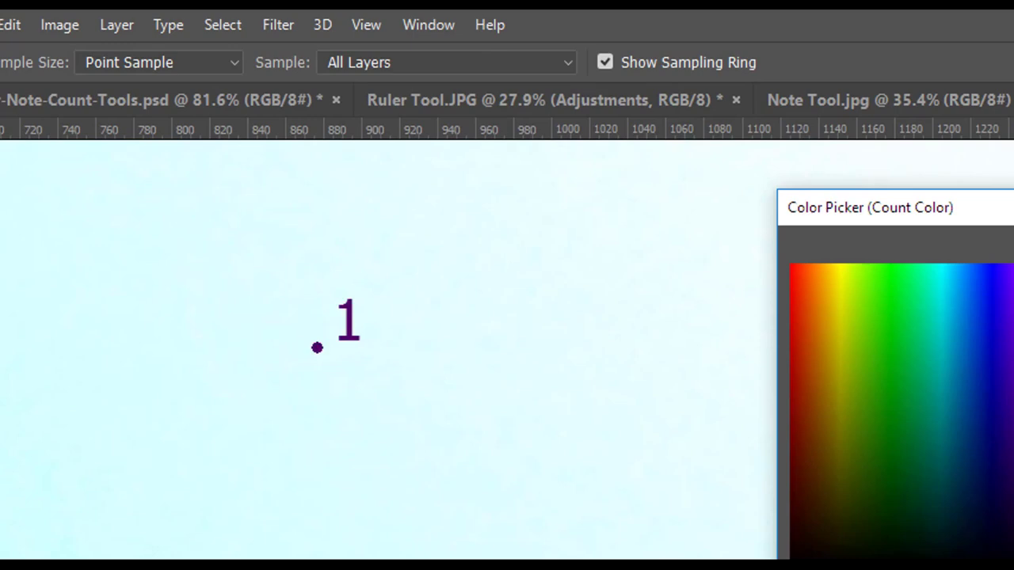
{"action": "left_click_drag", "start_coordinate": [953, 425], "coordinate": [814, 283]}
{"action": "key", "text": "Return"}
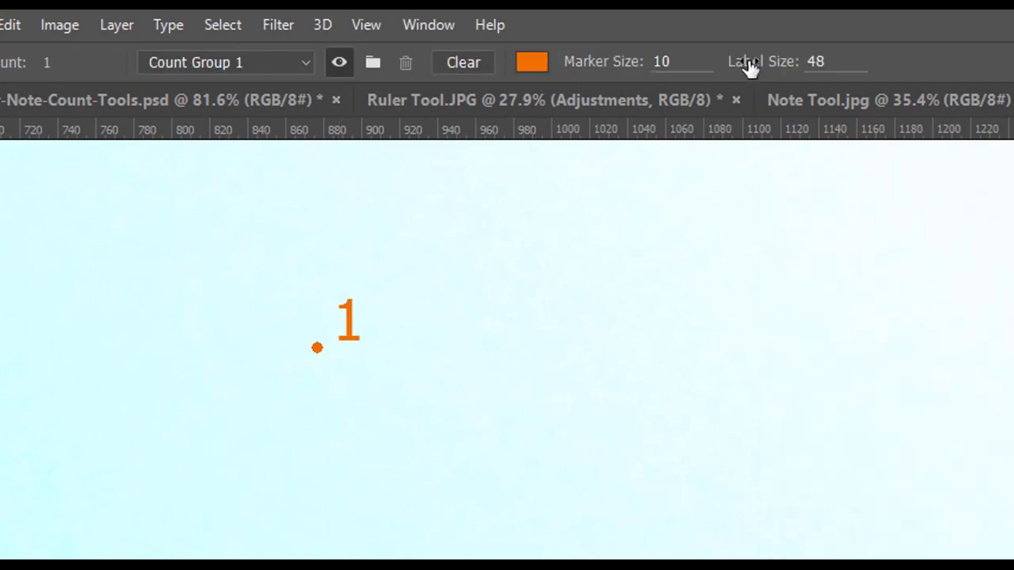
{"action": "left_click_drag", "start_coordinate": [748, 68], "coordinate": [1009, 74]}
{"action": "left_click_drag", "start_coordinate": [766, 71], "coordinate": [646, 67]}
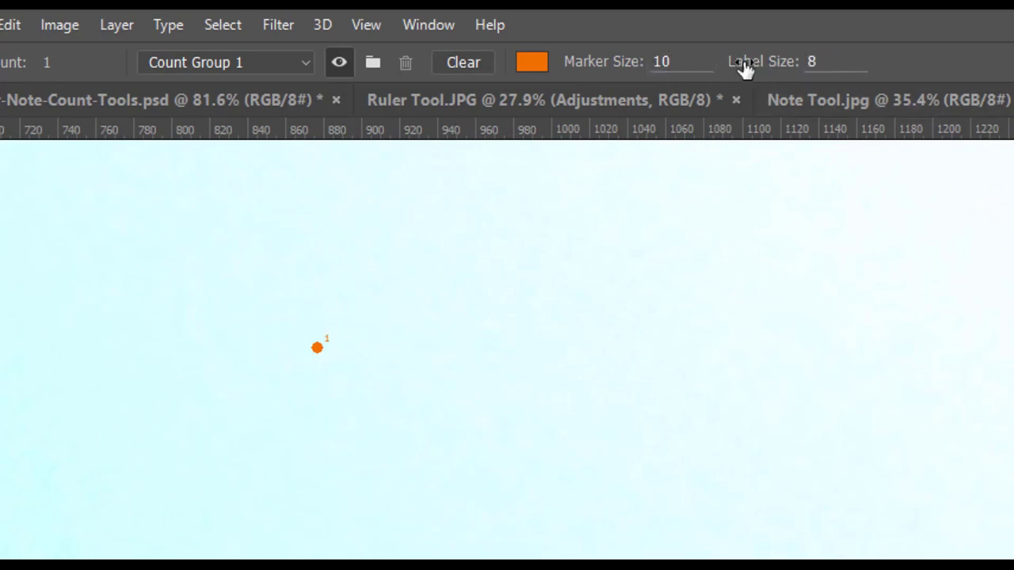
{"action": "left_click_drag", "start_coordinate": [744, 70], "coordinate": [1009, 71]}
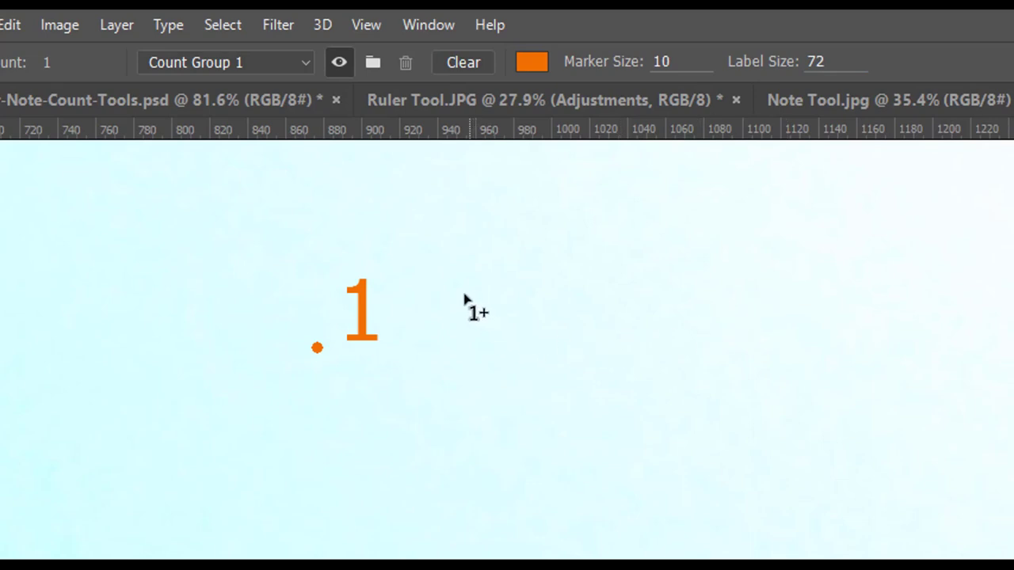
Add a series of count markers across the sky, then clear all markers.
{"action": "left_click", "coordinate": [458, 265]}
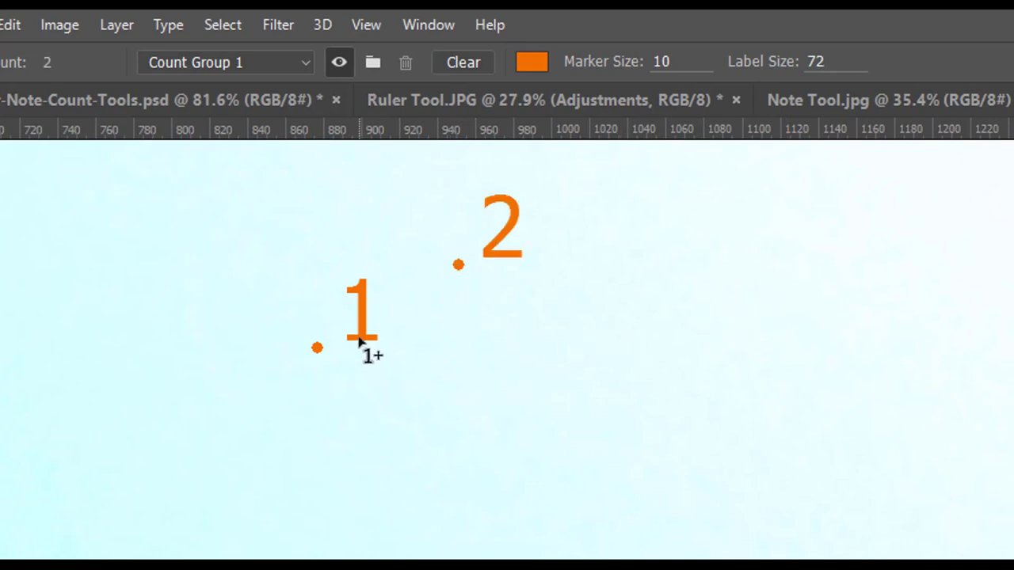
{"action": "left_click", "coordinate": [616, 242]}
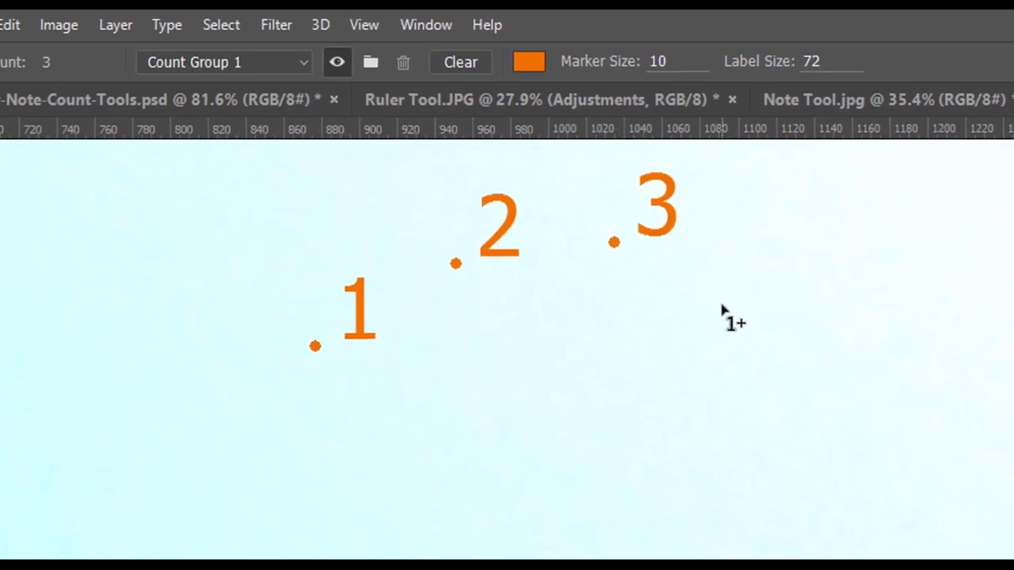
{"action": "left_click", "coordinate": [733, 302]}
{"action": "left_click", "coordinate": [786, 375]}
{"action": "left_click", "coordinate": [839, 474]}
{"action": "left_click", "coordinate": [931, 532]}
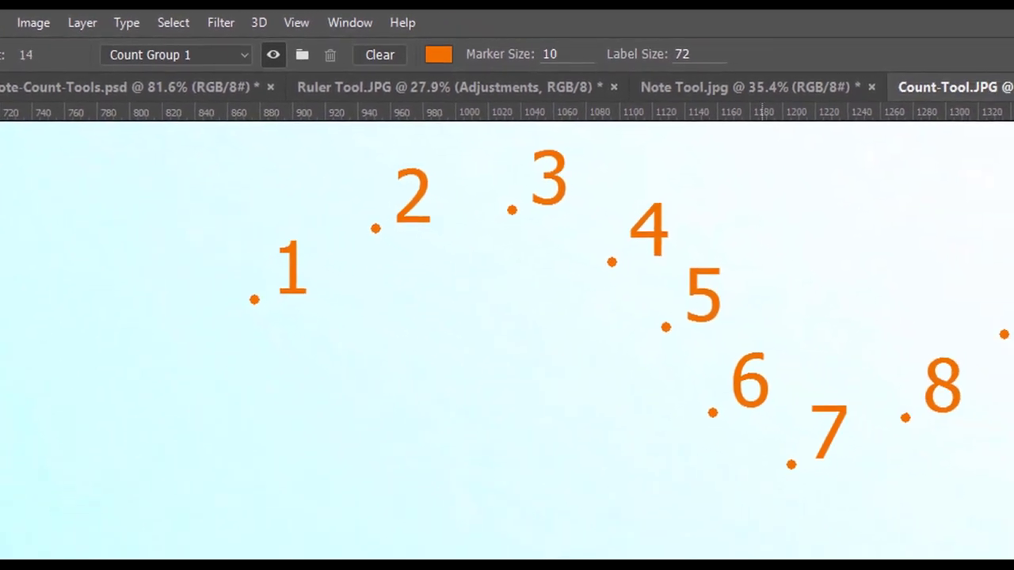
{"action": "left_click", "coordinate": [565, 485]}
{"action": "left_click", "coordinate": [459, 450]}
{"action": "left_click", "coordinate": [312, 554]}
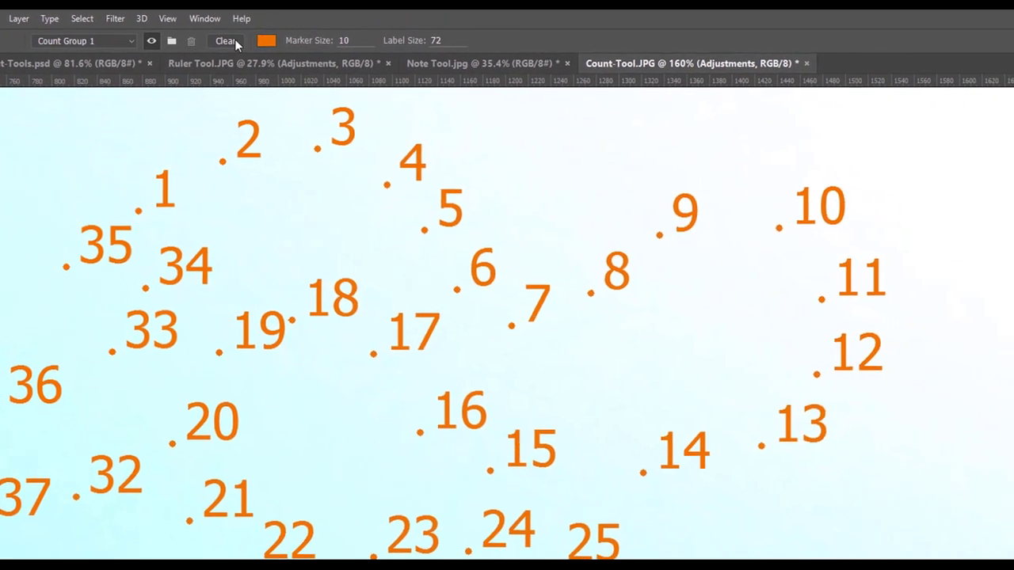
{"action": "left_click", "coordinate": [250, 40]}
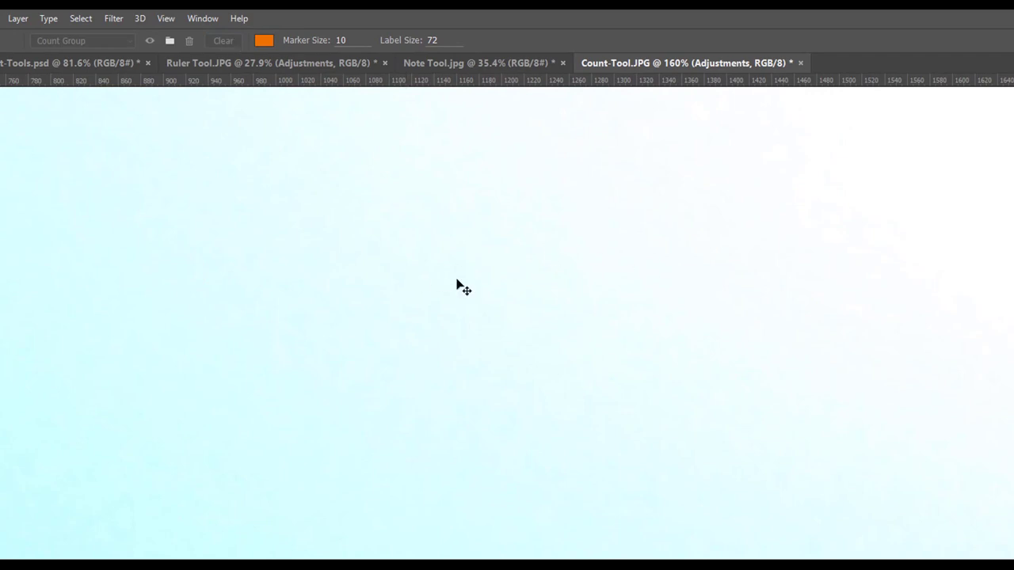
Create a 'Passengers' count group and mark four passengers above the raised hands.
{"action": "left_click_drag", "start_coordinate": [442, 323], "coordinate": [387, 305]}
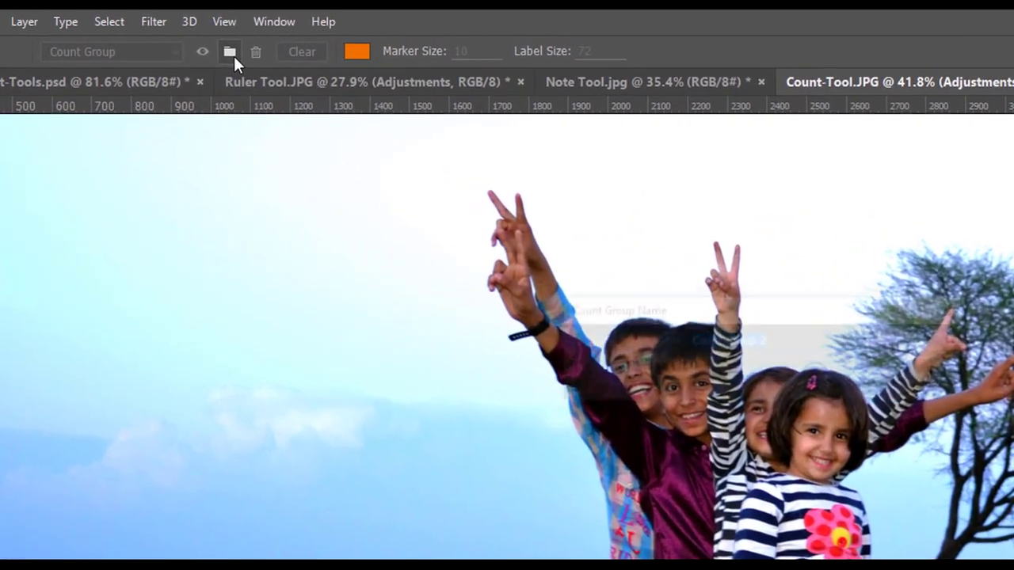
{"action": "left_click", "coordinate": [189, 44]}
{"action": "type", "text": "Passengers"}
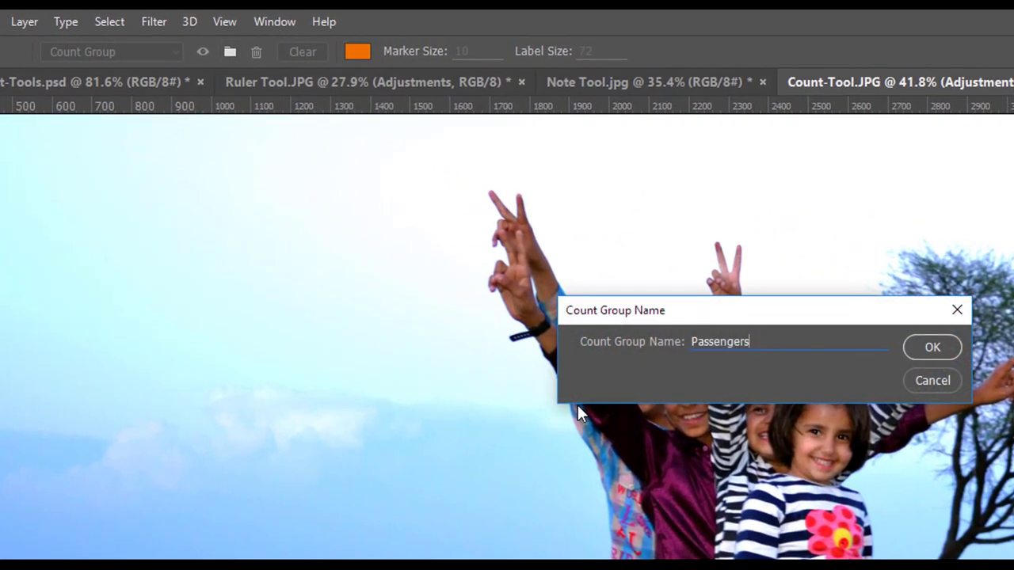
{"action": "left_click", "coordinate": [928, 350]}
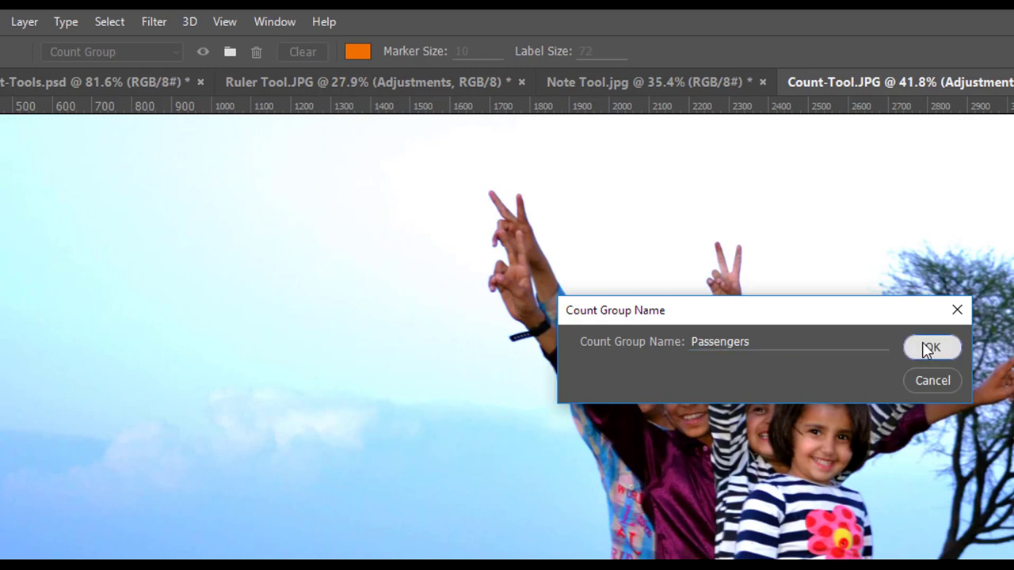
{"action": "left_click", "coordinate": [928, 349]}
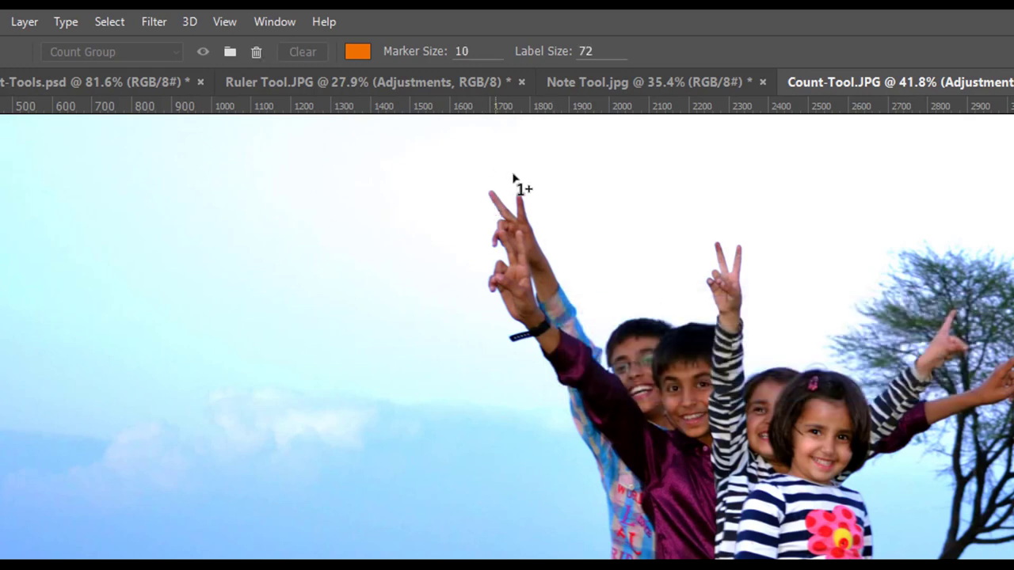
{"action": "left_click", "coordinate": [638, 283]}
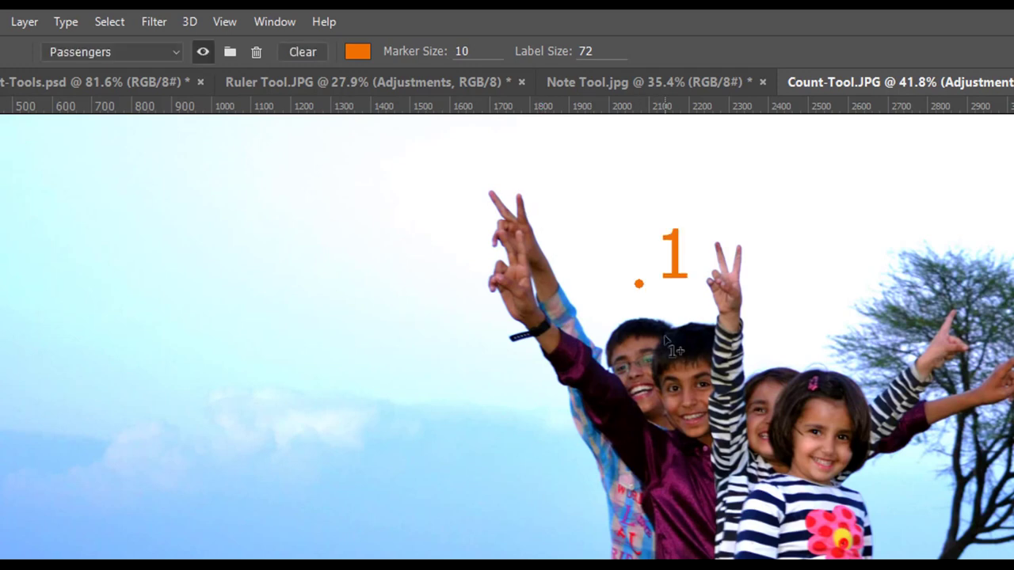
{"action": "left_click", "coordinate": [676, 303]}
{"action": "left_click", "coordinate": [769, 331]}
{"action": "left_click", "coordinate": [841, 339]}
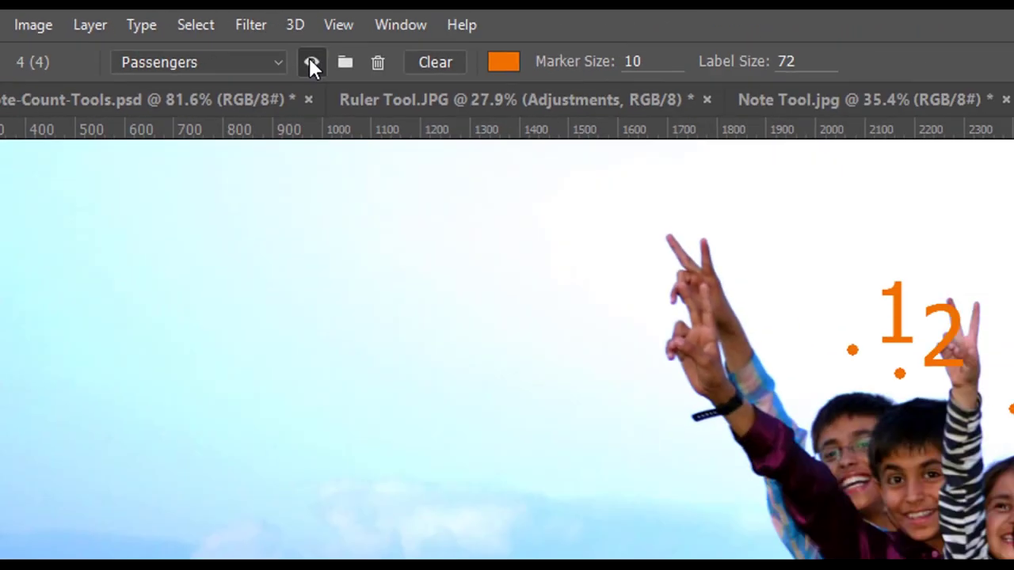
Toggle Passengers marker visibility, create a 'Waiting to ride' group, and pick green.
{"action": "left_click", "coordinate": [631, 169]}
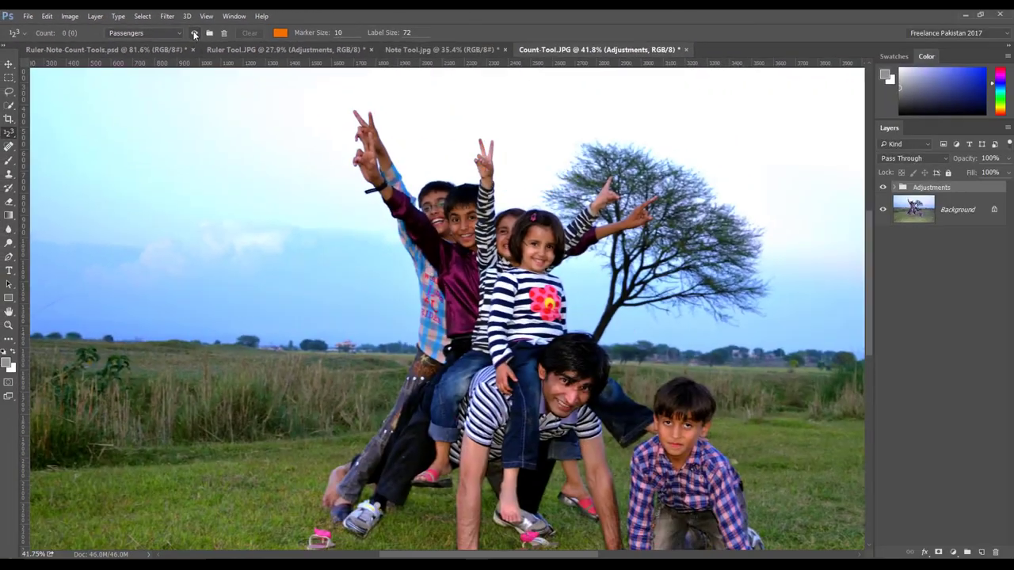
{"action": "left_click", "coordinate": [194, 34]}
{"action": "left_click", "coordinate": [194, 34]}
{"action": "left_click", "coordinate": [209, 32]}
{"action": "type", "text": "Wal"}
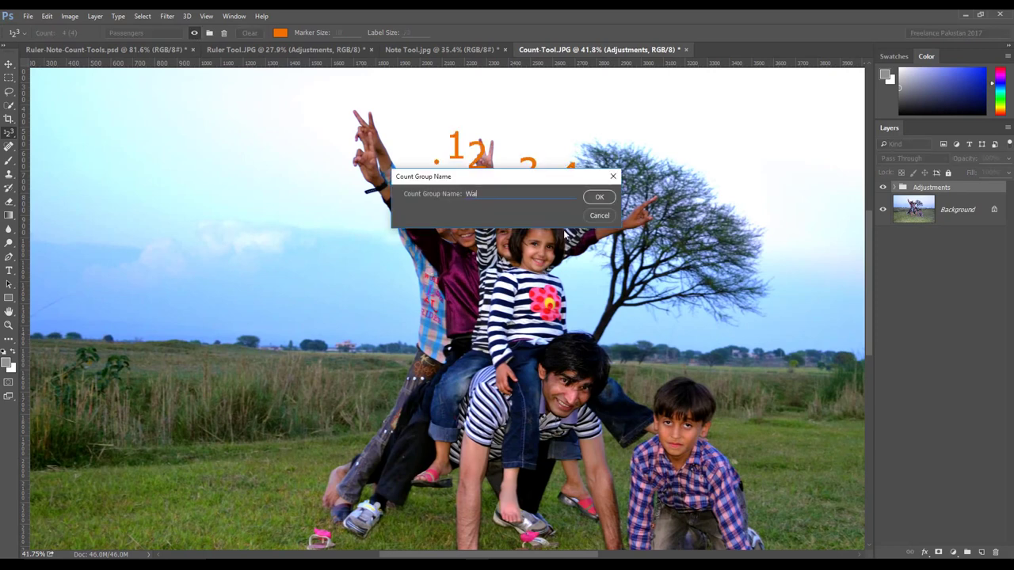
{"action": "type", "text": "ting to ride"}
{"action": "left_click", "coordinate": [598, 198]}
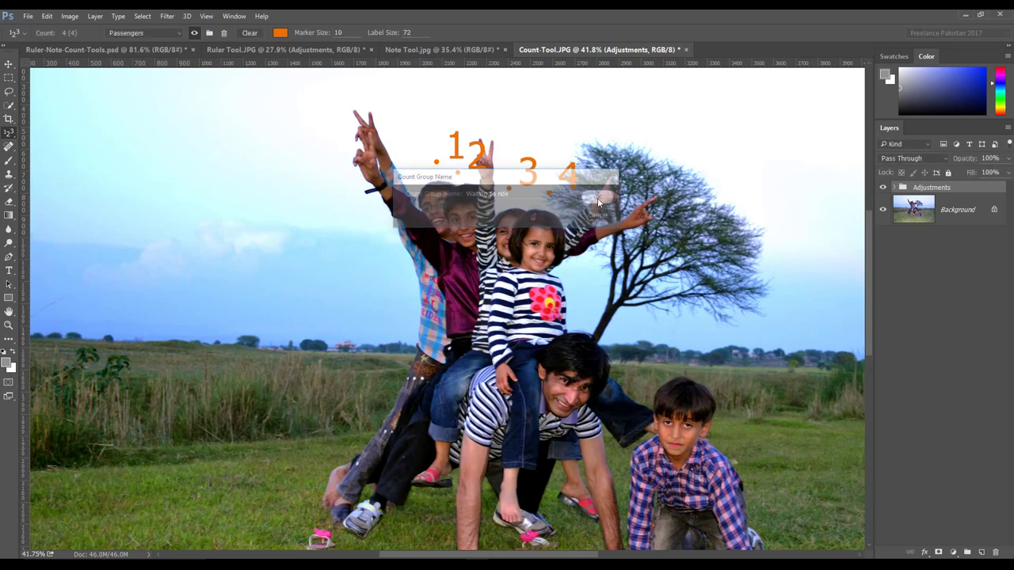
{"action": "left_click", "coordinate": [280, 34]}
{"action": "left_click", "coordinate": [442, 166]}
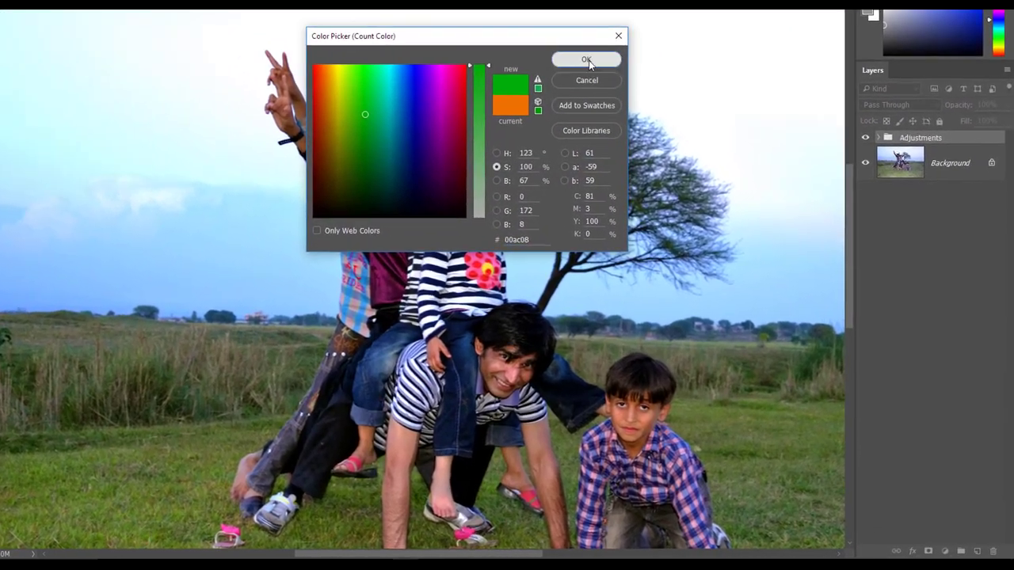
Confirm green as the 'Waiting to ride' marker colour.
{"action": "left_click", "coordinate": [586, 60]}
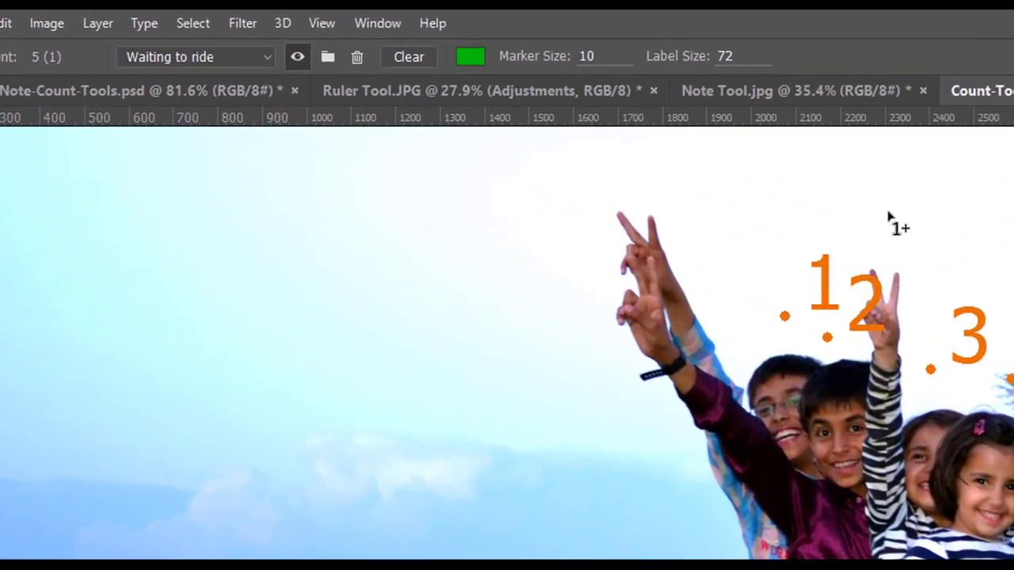
Switch back to the Passengers group and add orange markers 5–13 around the tree.
{"action": "left_click", "coordinate": [208, 57]}
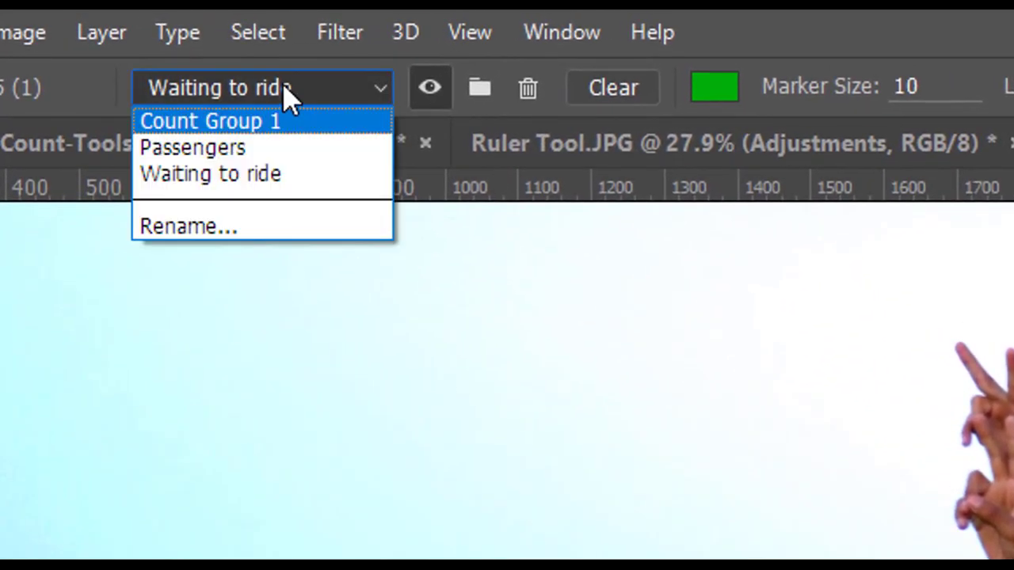
{"action": "double_click", "coordinate": [289, 99]}
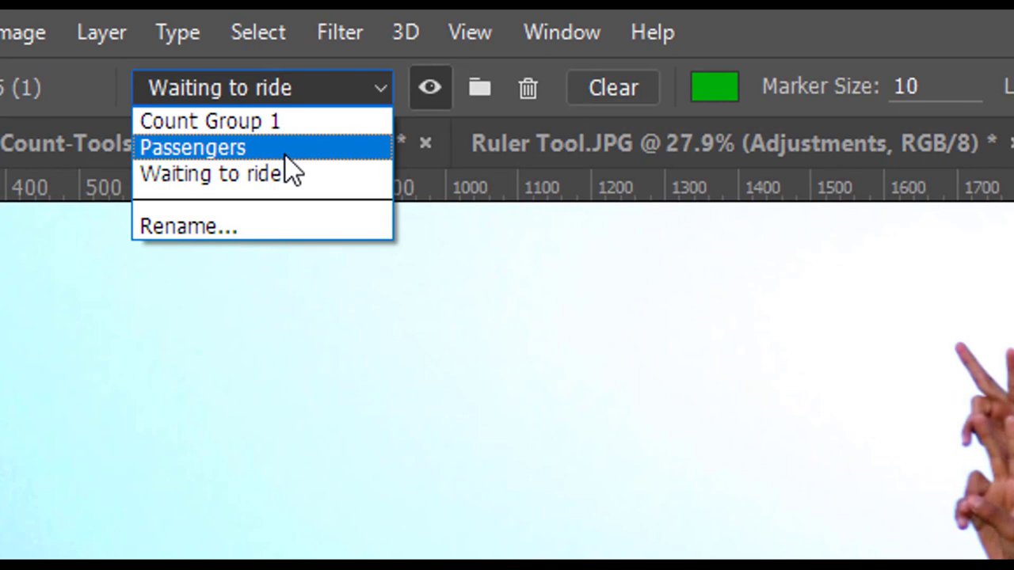
{"action": "left_click", "coordinate": [197, 149]}
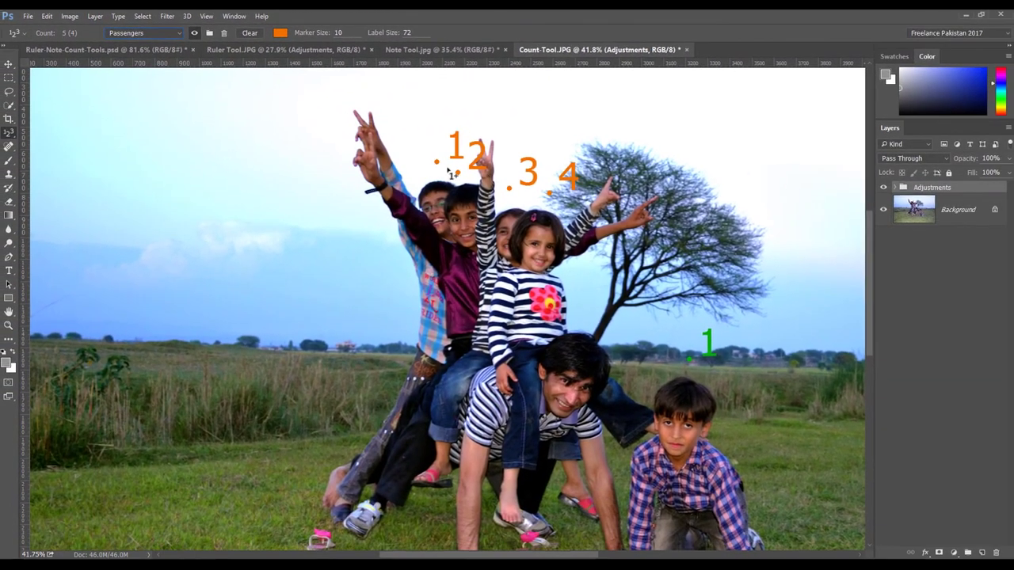
{"action": "left_click", "coordinate": [599, 178]}
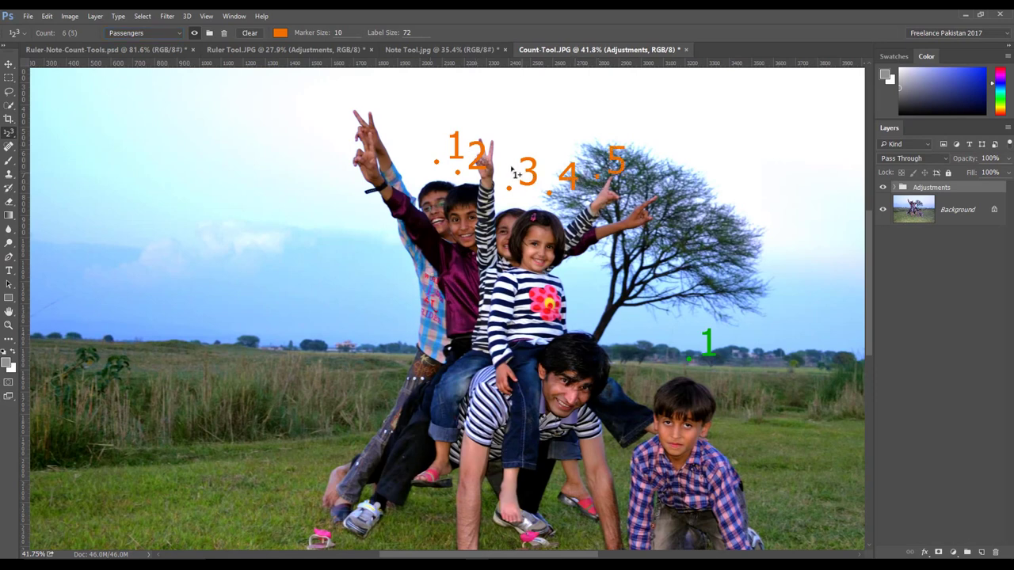
{"action": "left_click", "coordinate": [650, 148]}
{"action": "left_click", "coordinate": [712, 128]}
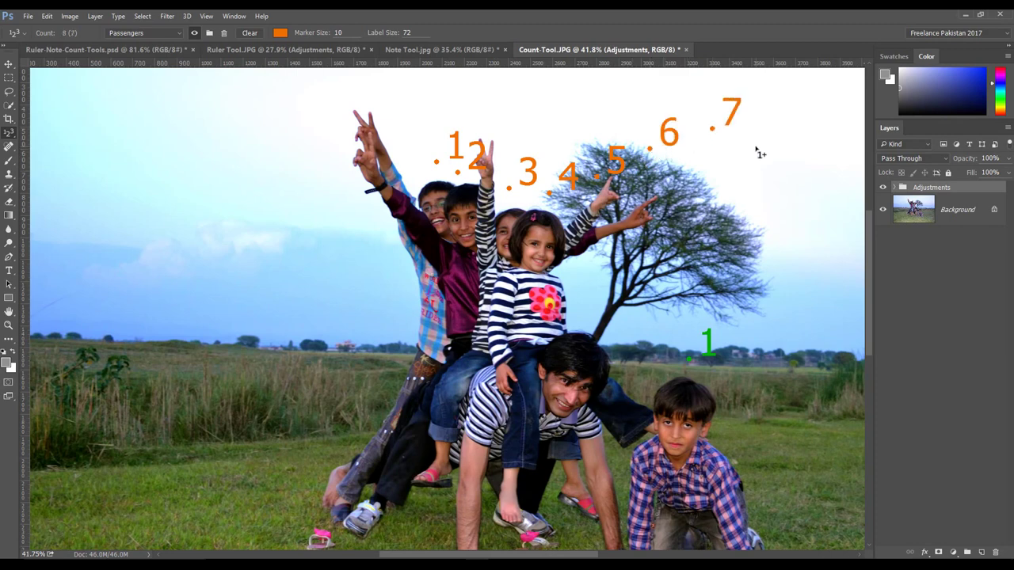
{"action": "left_click", "coordinate": [756, 147]}
{"action": "left_click", "coordinate": [771, 185]}
{"action": "left_click", "coordinate": [780, 231]}
{"action": "left_click", "coordinate": [779, 230]}
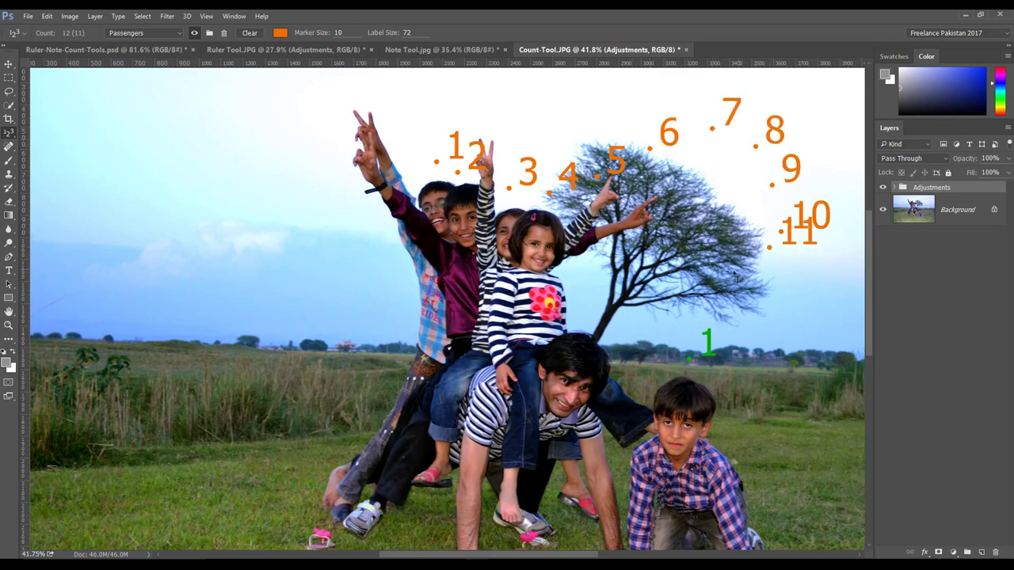
{"action": "left_click", "coordinate": [726, 272]}
{"action": "left_click", "coordinate": [661, 273]}
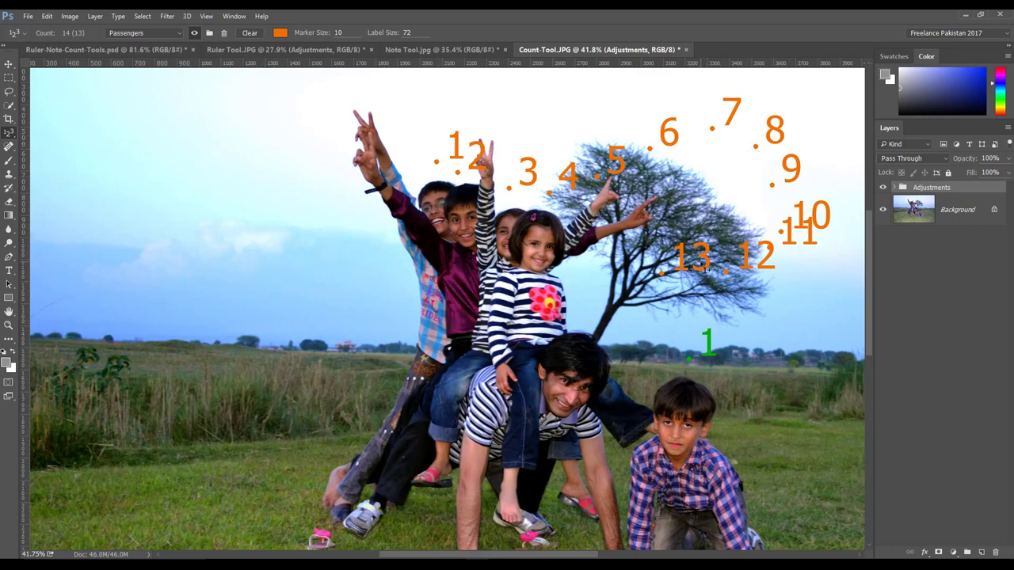
Clear the thirteen Passengers markers and place fresh orange markers above the children.
{"action": "left_click", "coordinate": [225, 34]}
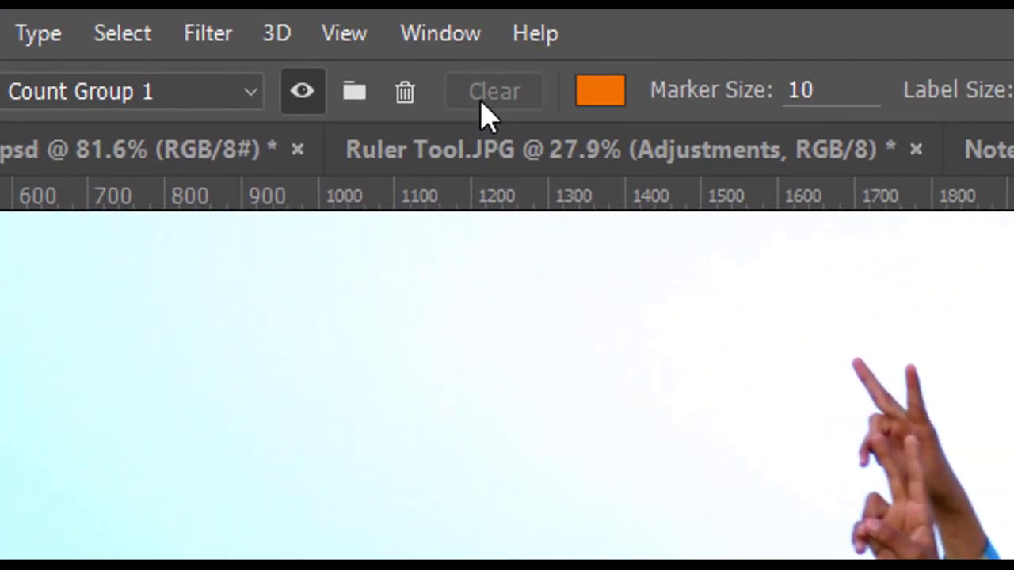
{"action": "left_click", "coordinate": [178, 92]}
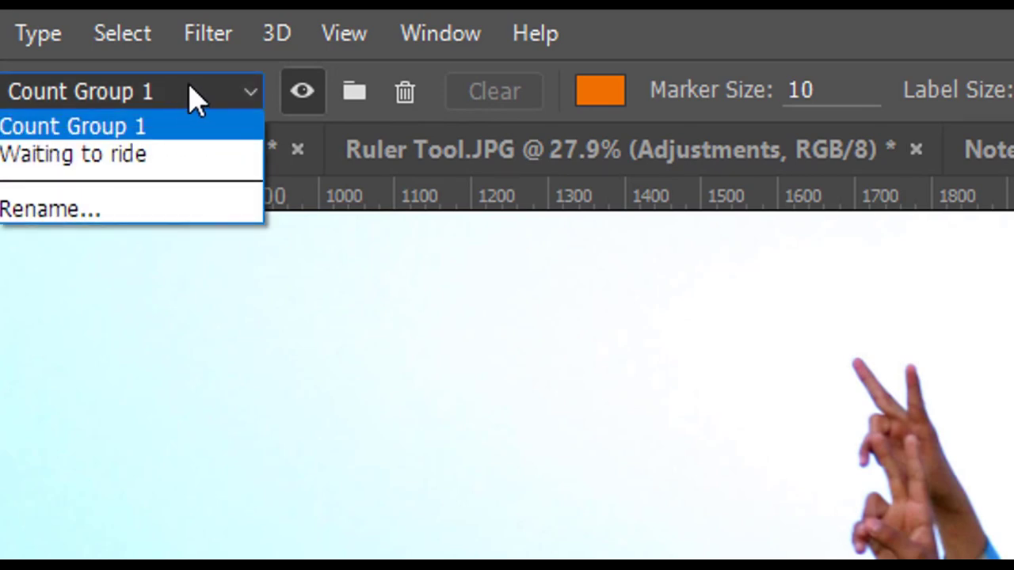
{"action": "left_click", "coordinate": [196, 99]}
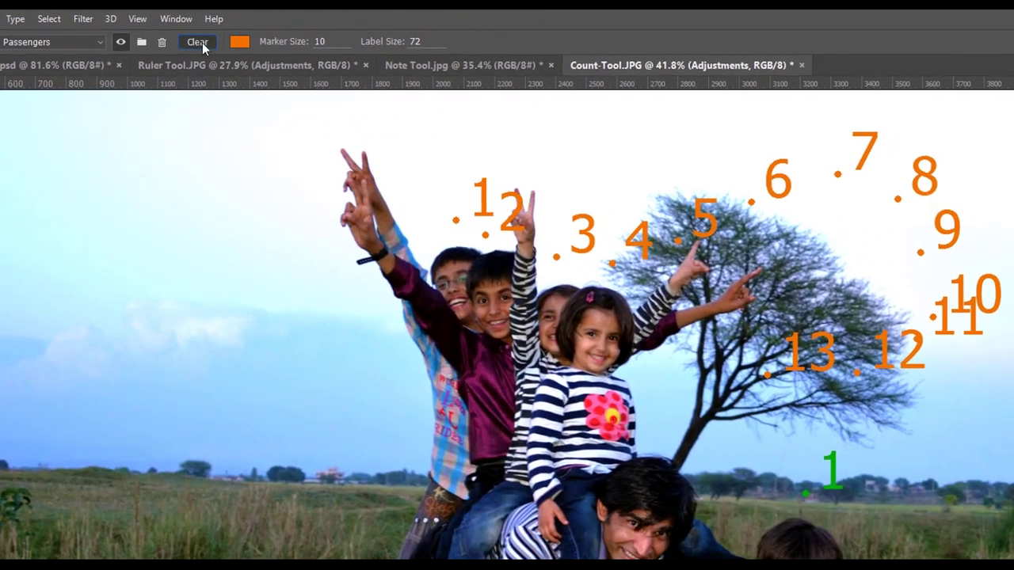
{"action": "left_click", "coordinate": [201, 42]}
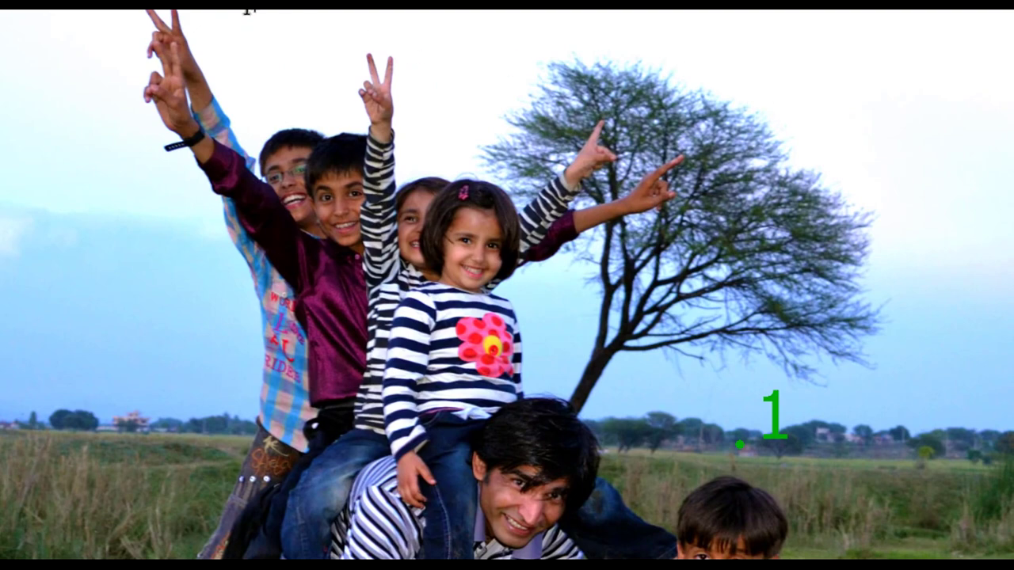
{"action": "left_click", "coordinate": [292, 92]}
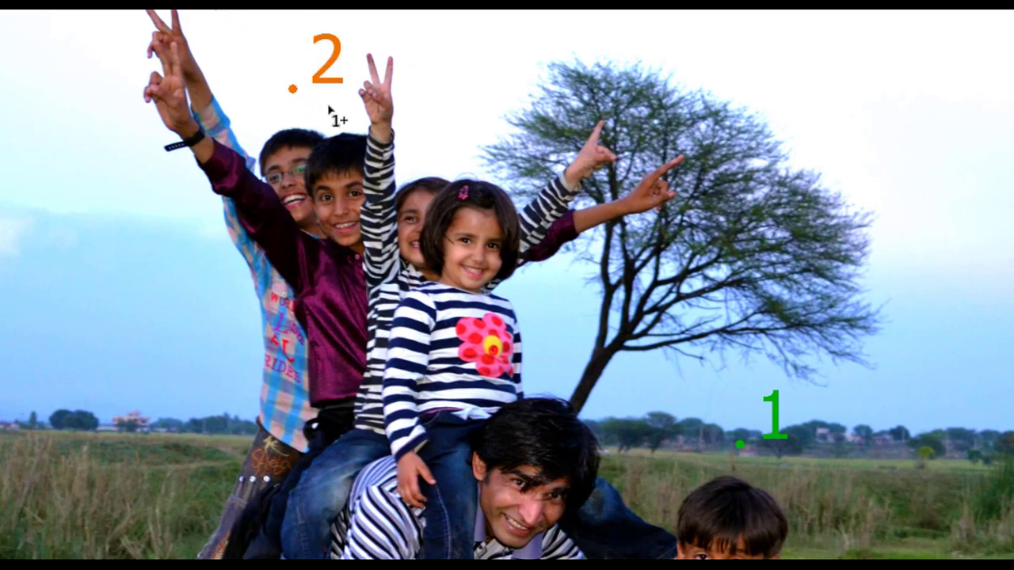
{"action": "left_click", "coordinate": [422, 93]}
{"action": "left_click", "coordinate": [539, 107]}
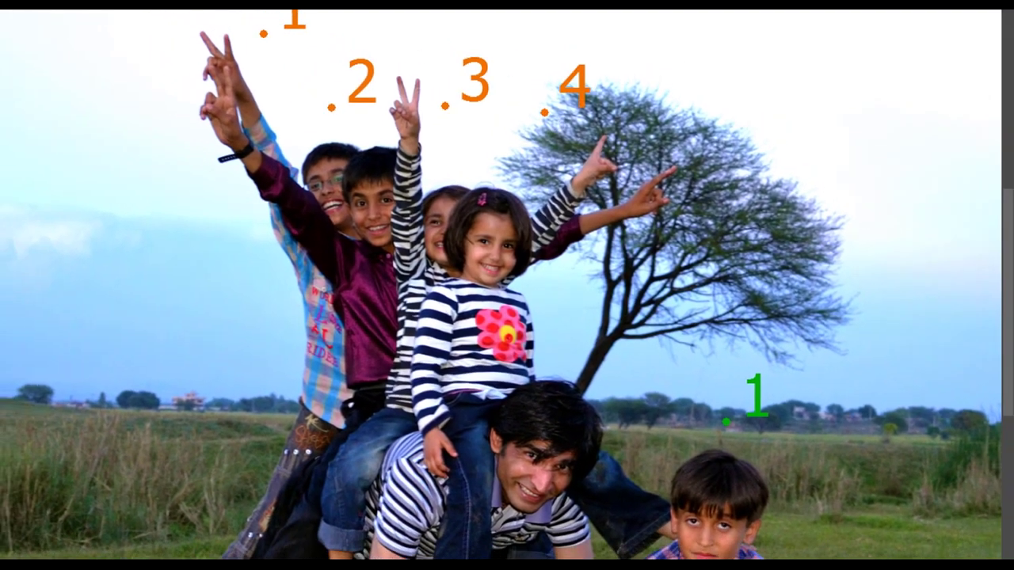